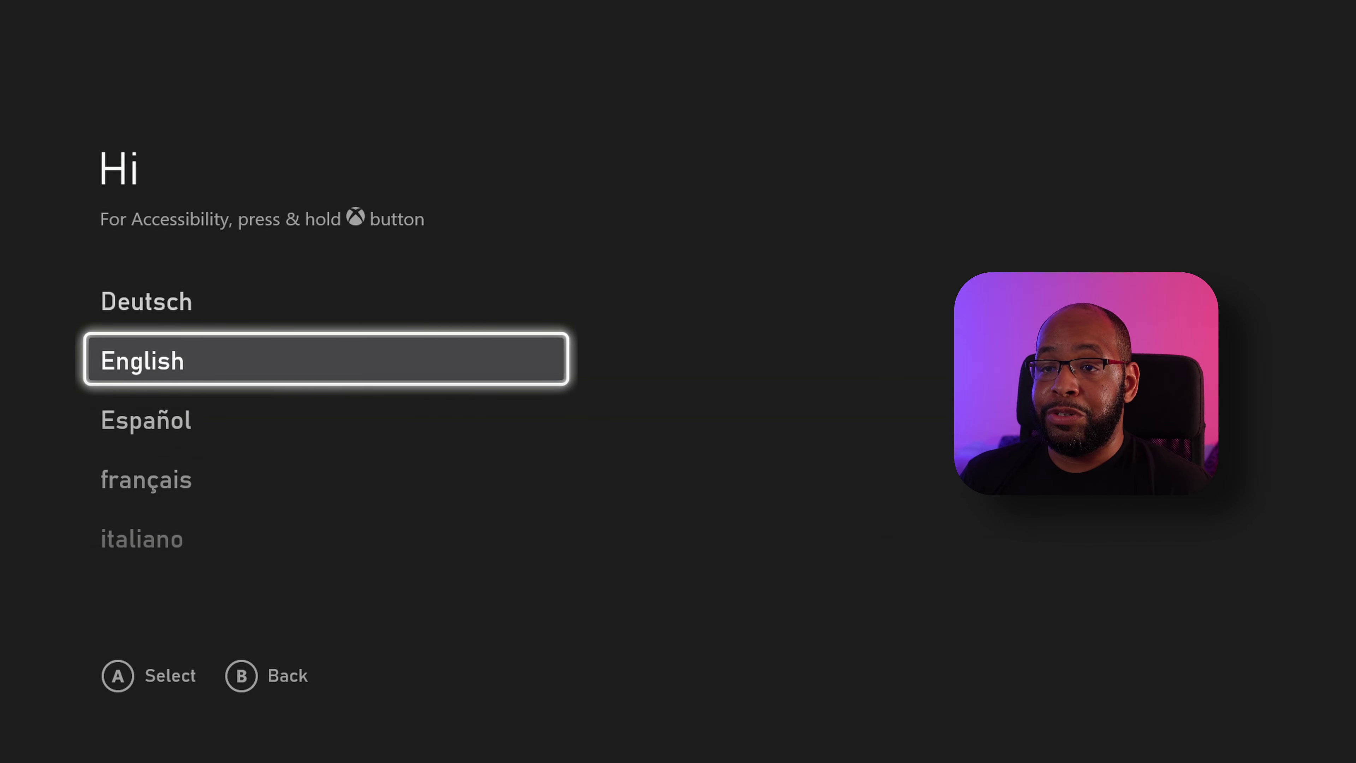
- Select English as the console language on the Hi screen
key(Return)
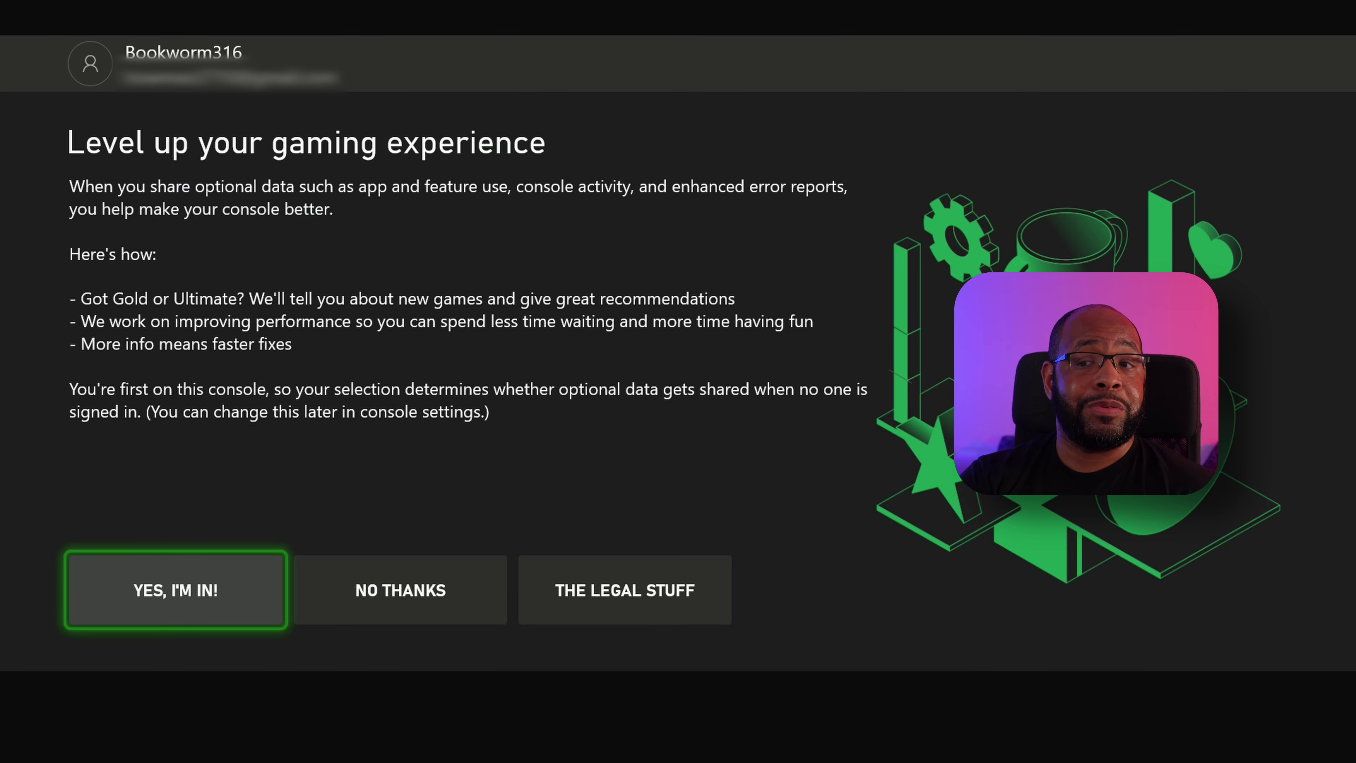
- Agree to share optional data and decline restoring settings from a previous Xbox
key(Right)
key(Right)
key(Left)
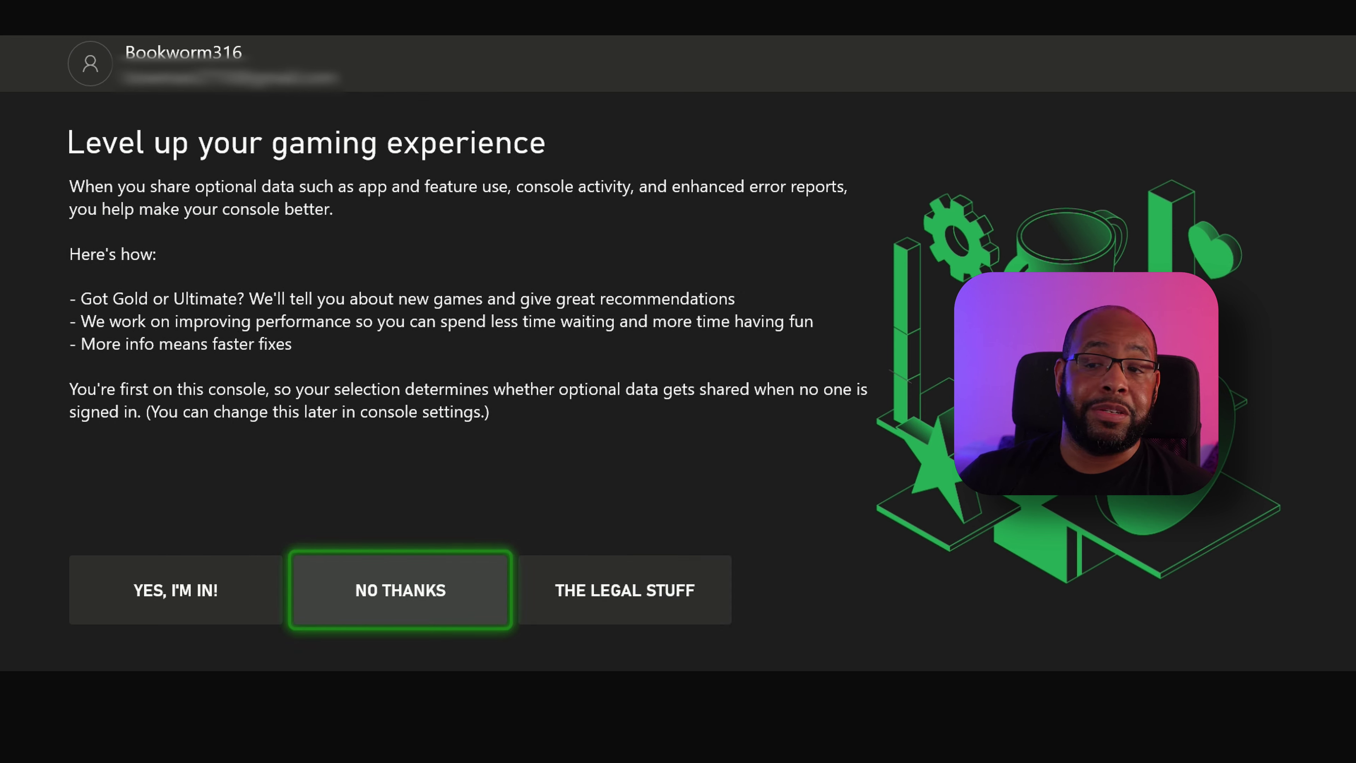
key(Left)
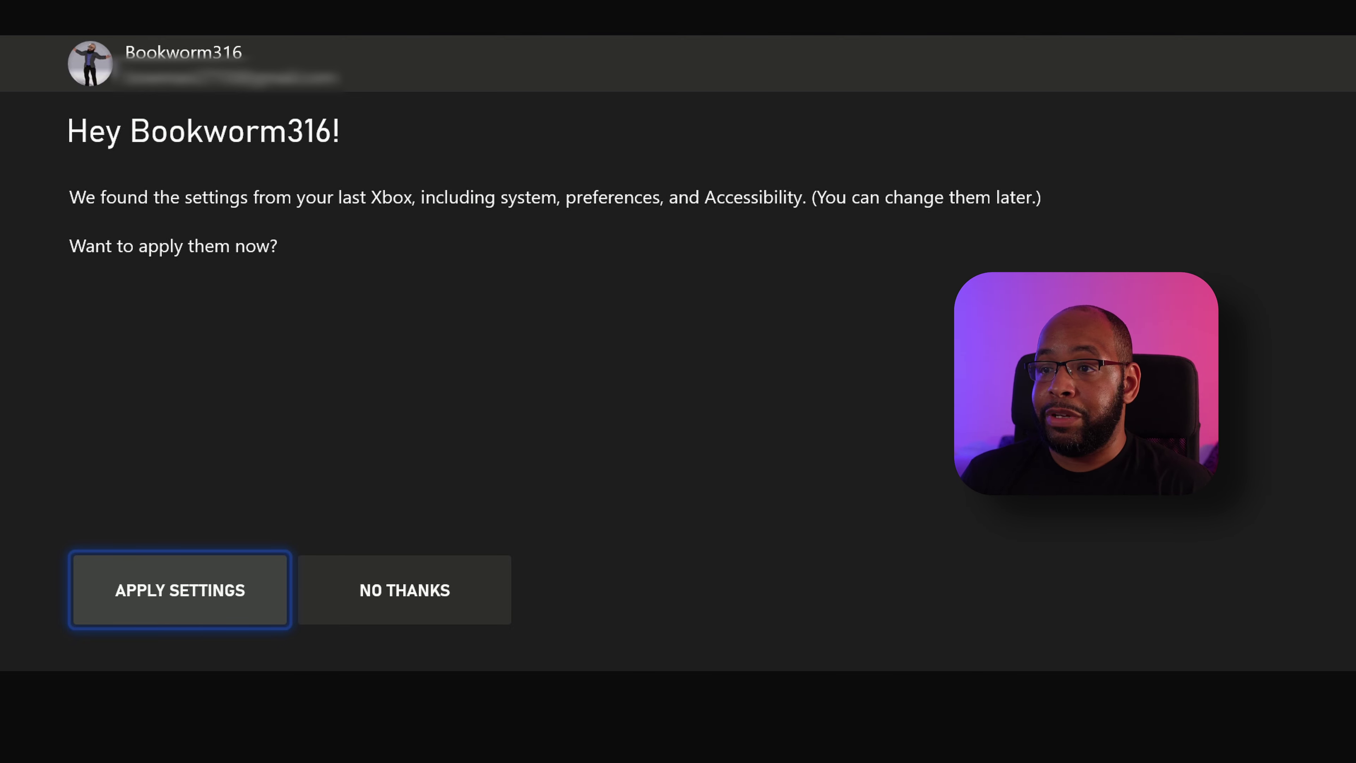
key(Right)
key(Return)
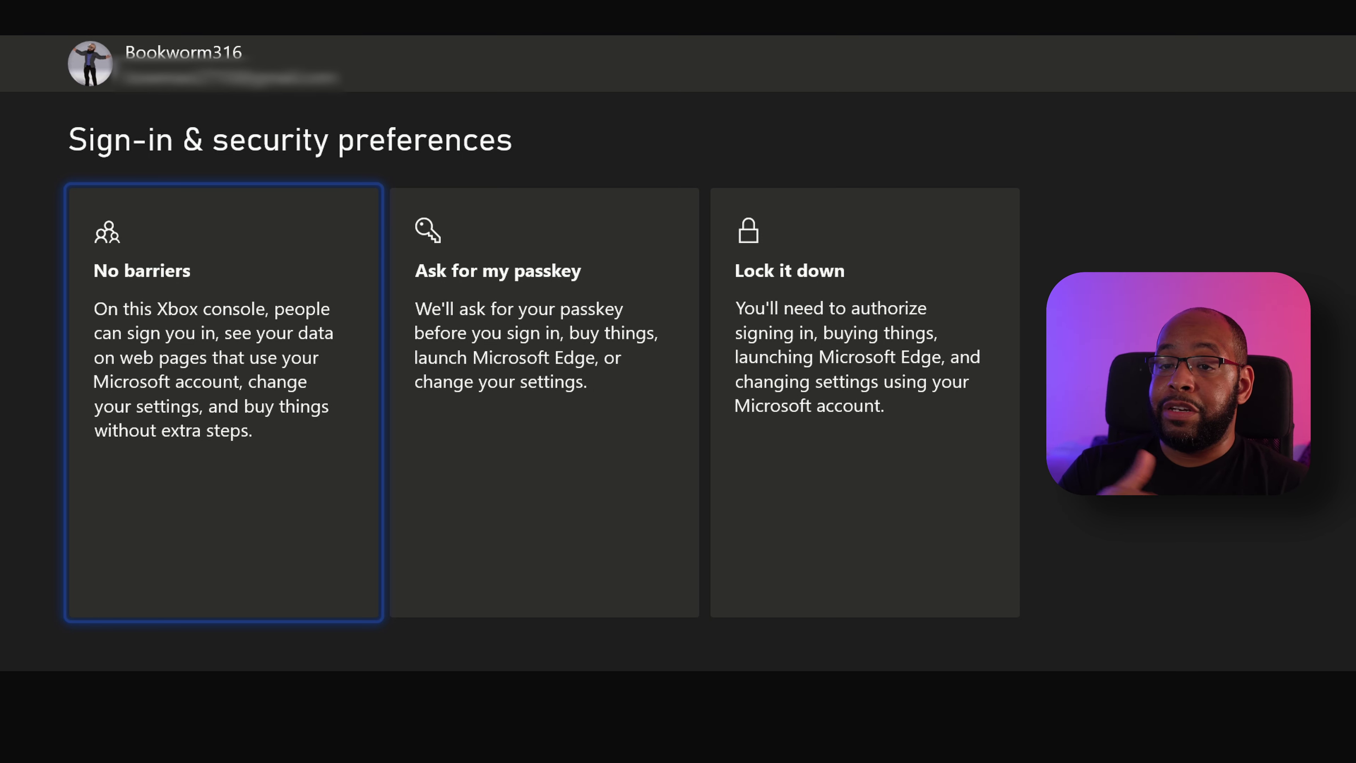
- Choose the No barriers sign-in and security option
key(Right)
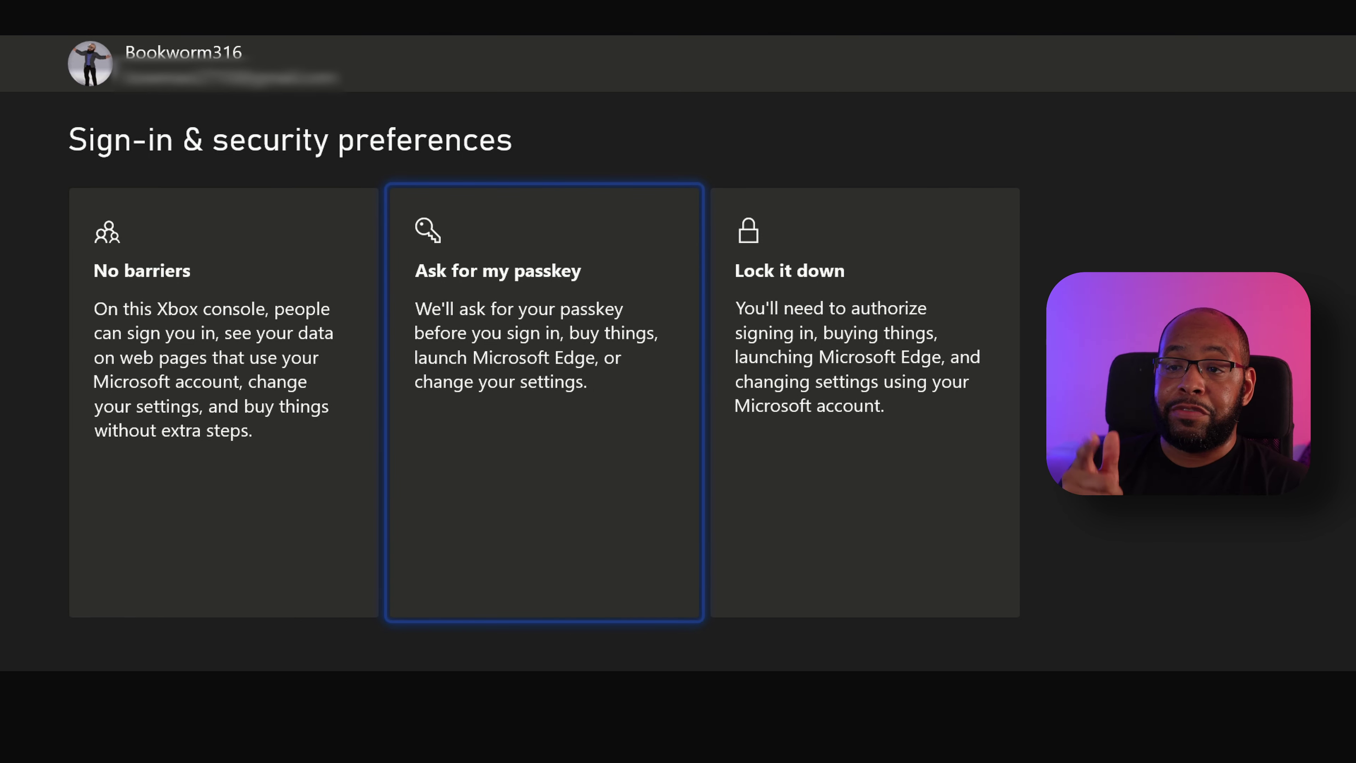
key(Right)
key(Left)
key(Left)
- Confirm No barriers security and choose instant sign-in instead of linking the controller
key(Return)
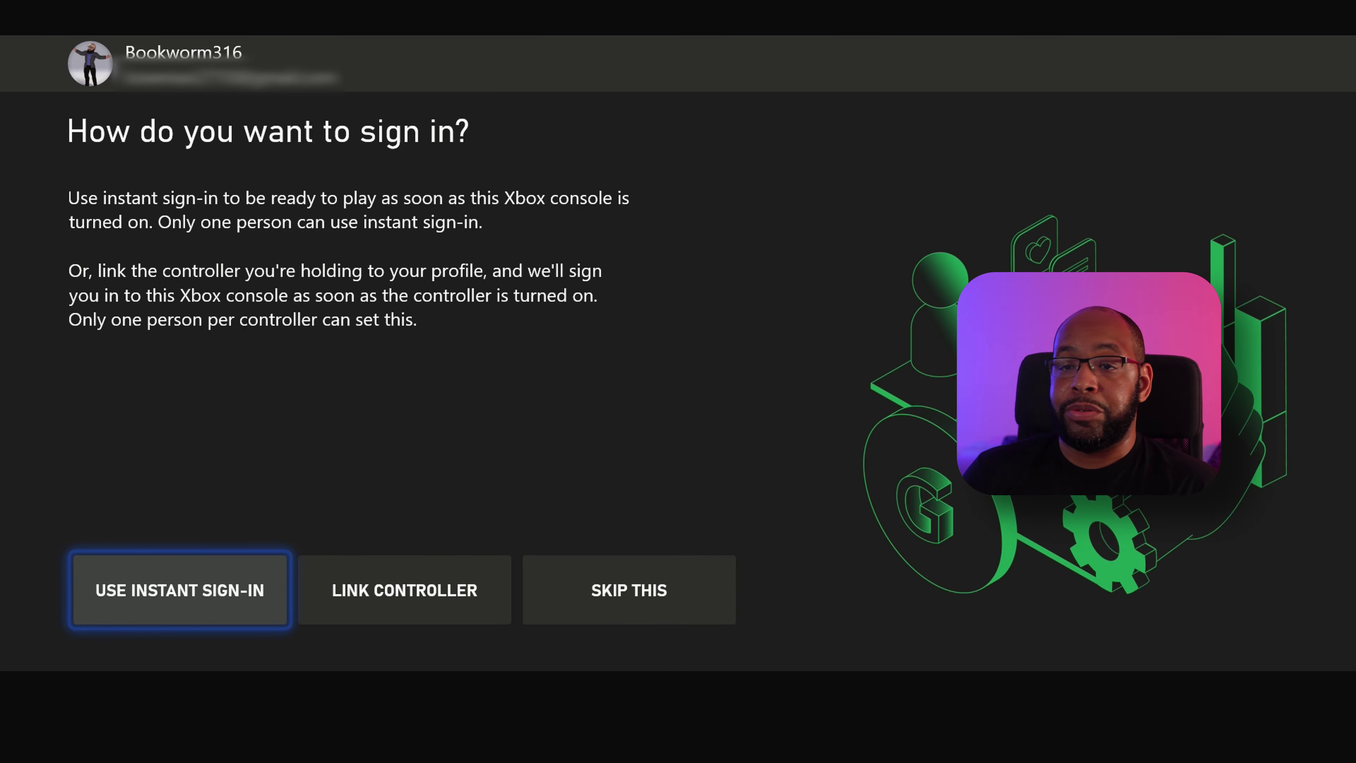
key(Right)
key(Left)
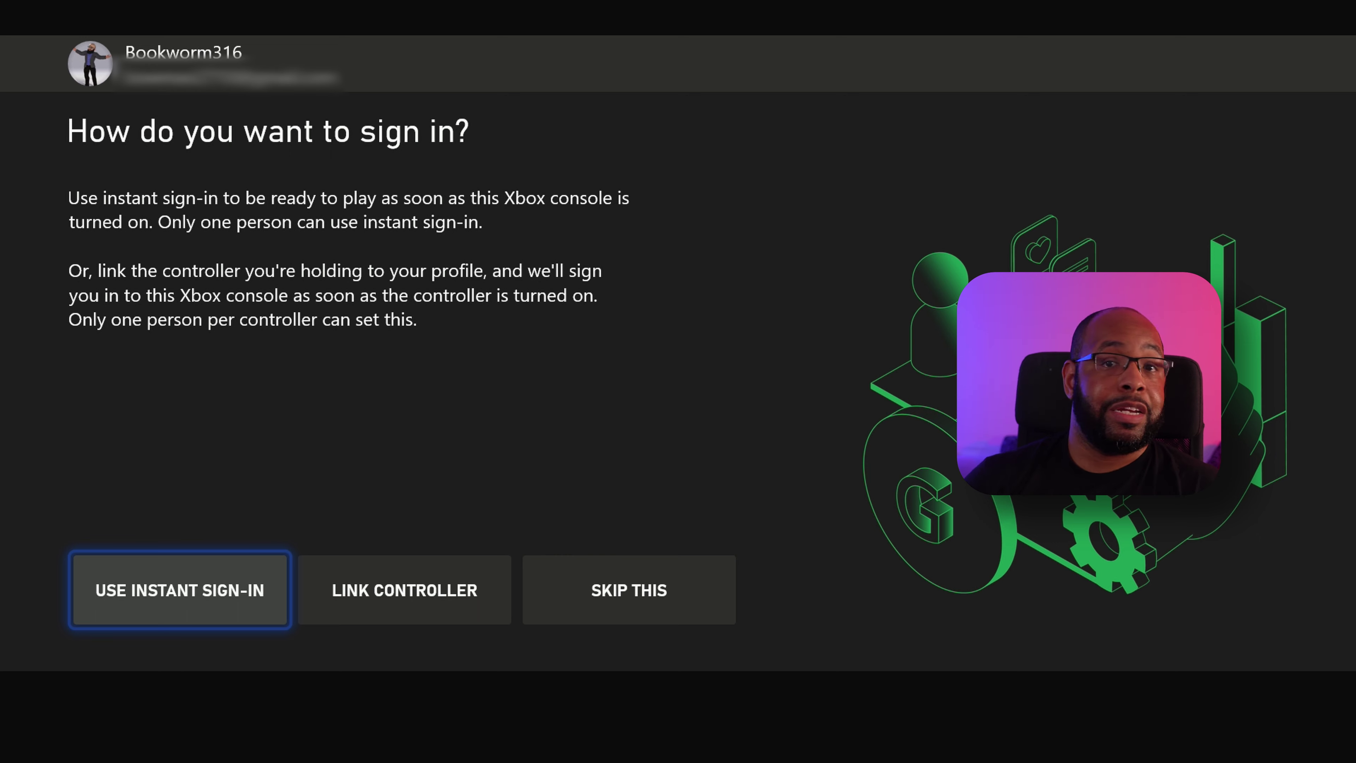
key(Right)
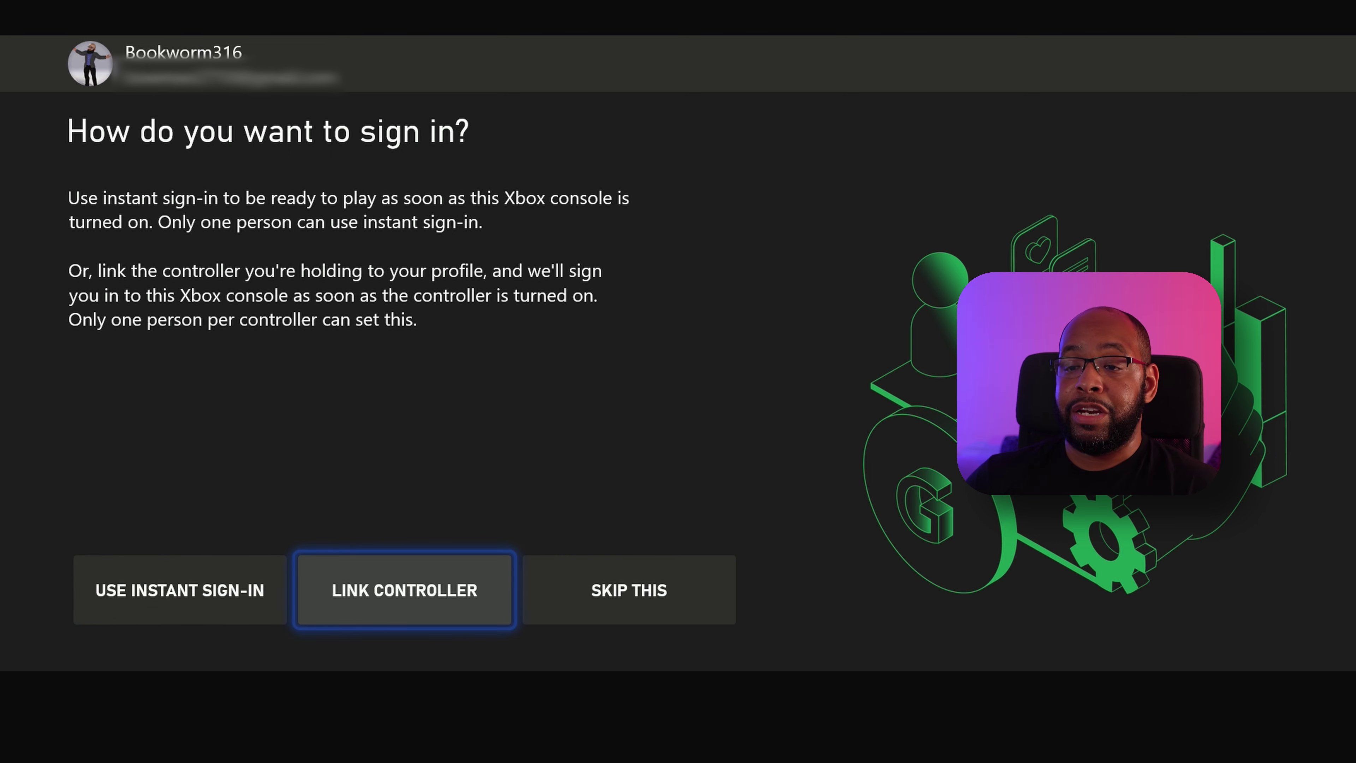
key(Left)
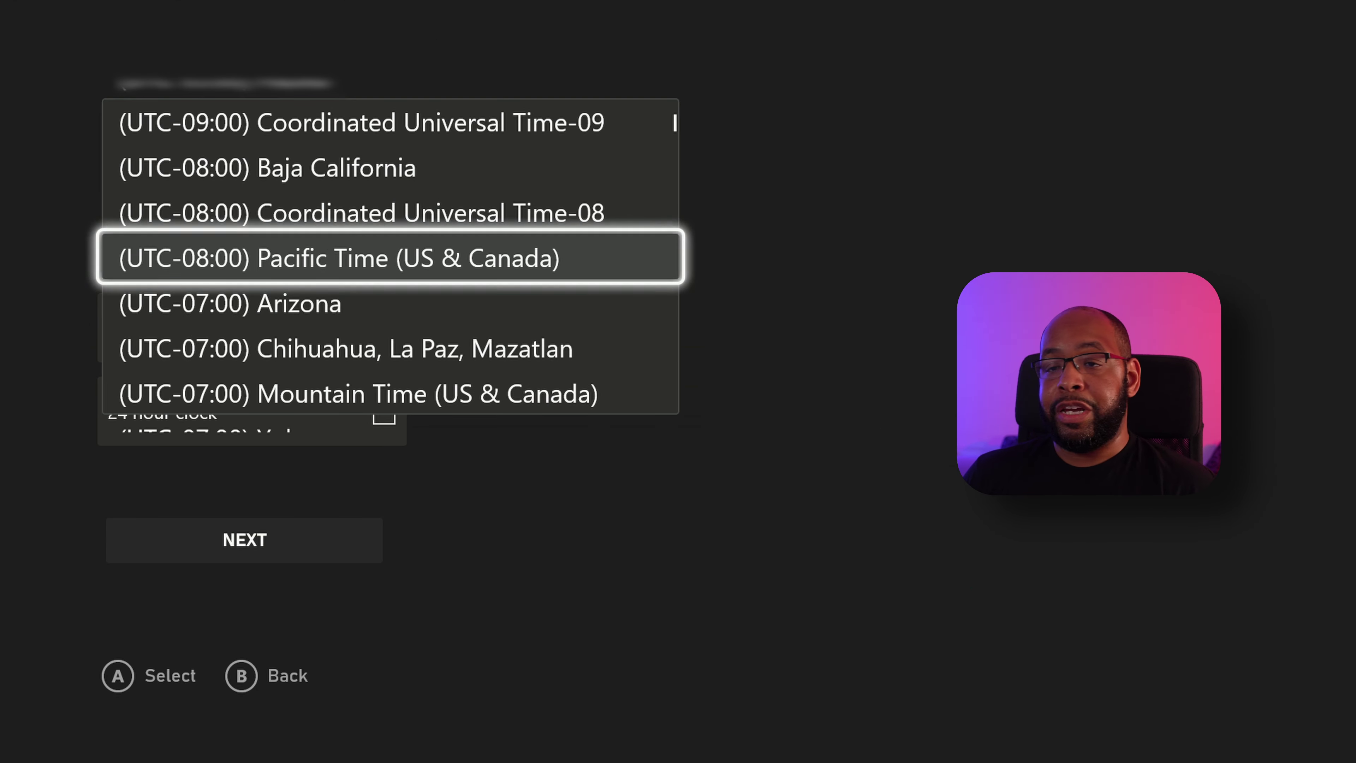
- Accept the time zone and choose Standby as the sleep mode
key(Down)
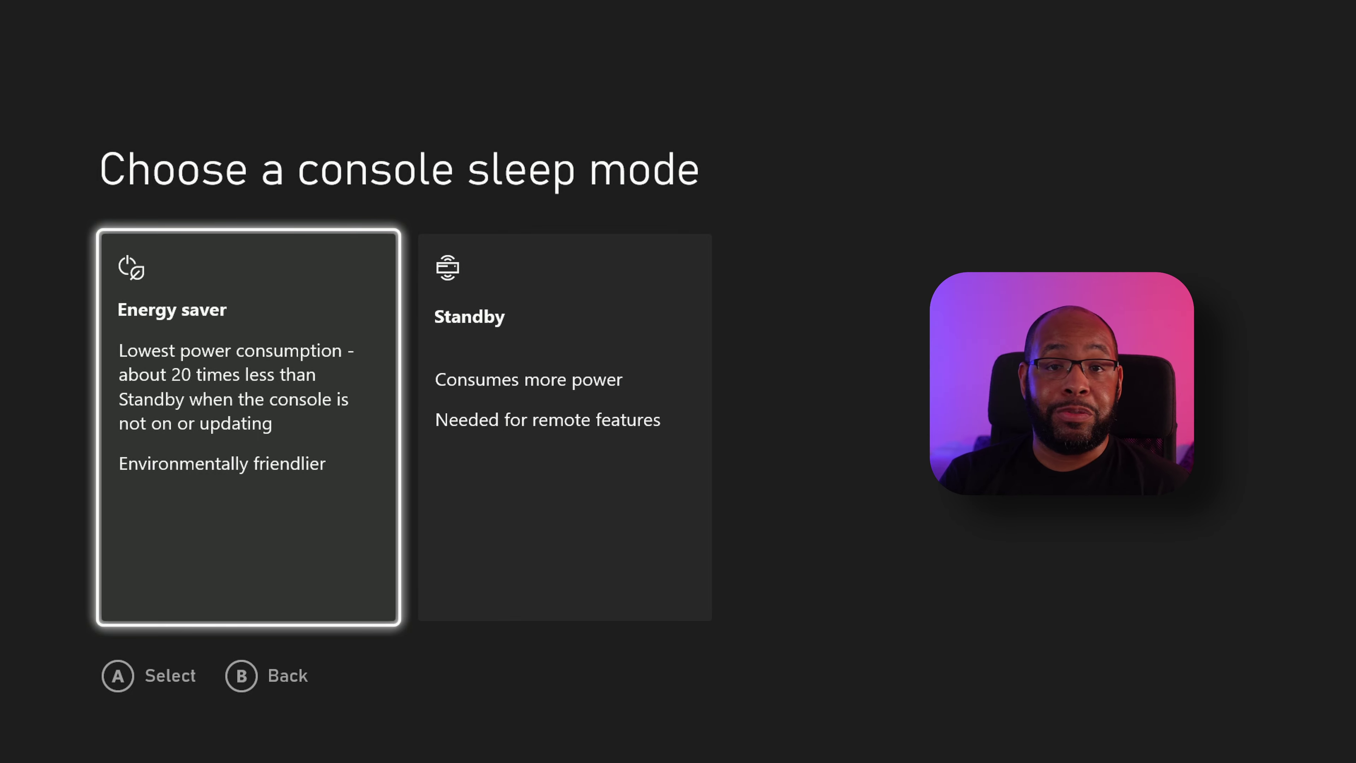
key(Right)
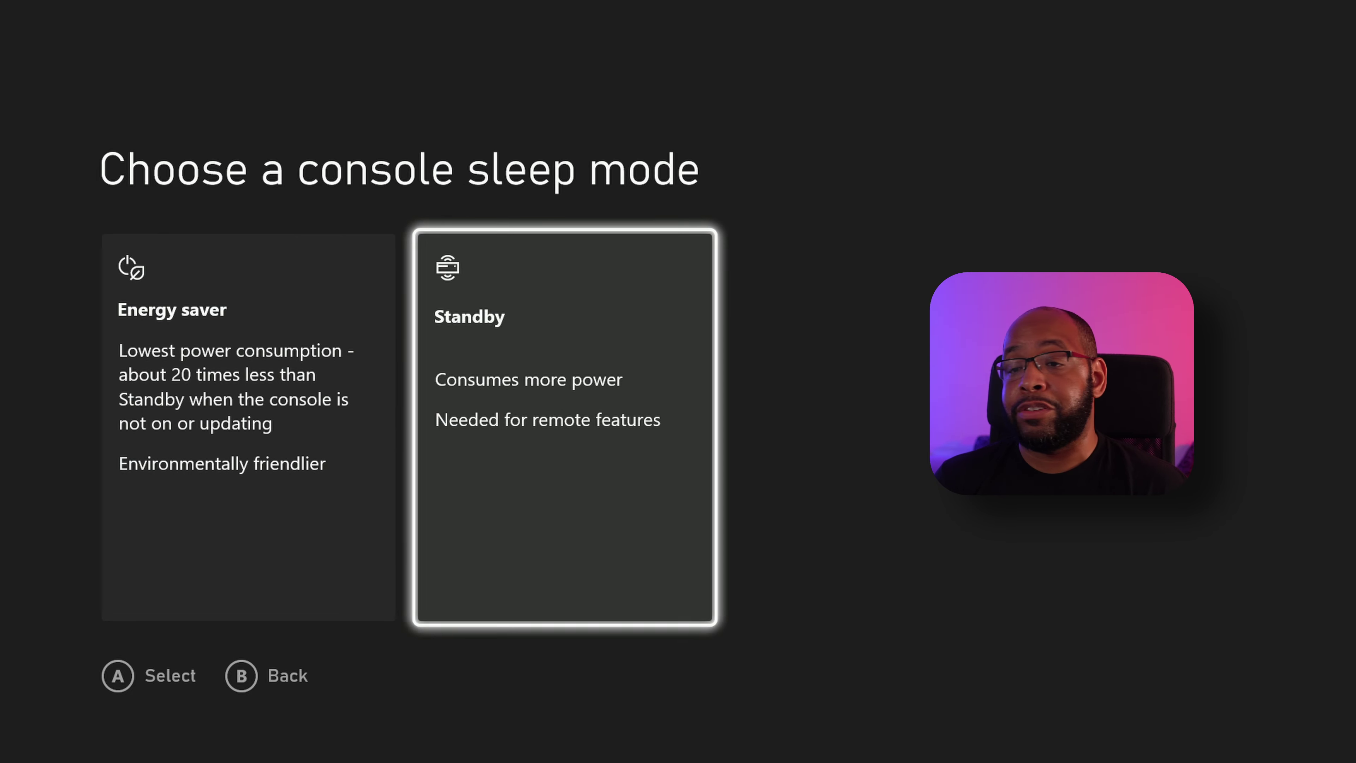
key(Return)
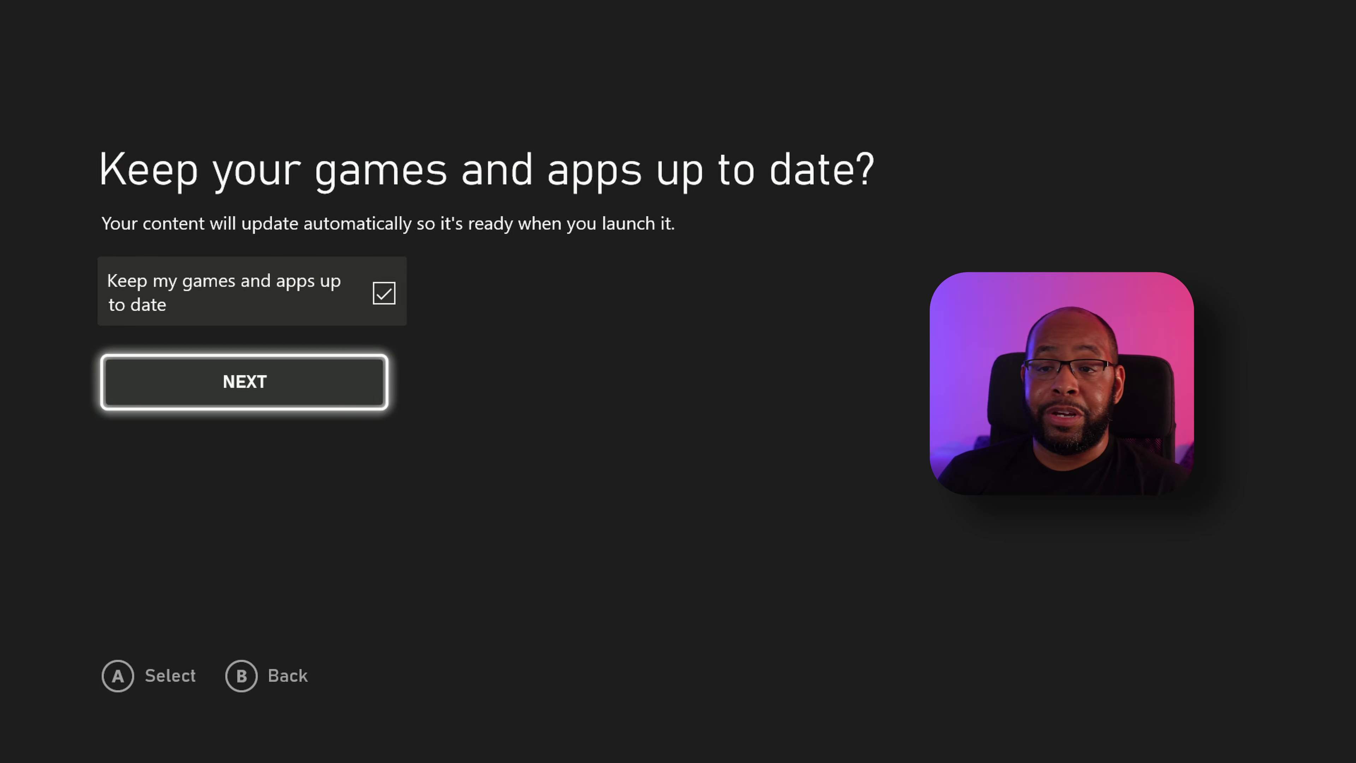
- Keep automatic updates on, accept the recommended TV settings, and skip Google Assistant linking
key(Return)
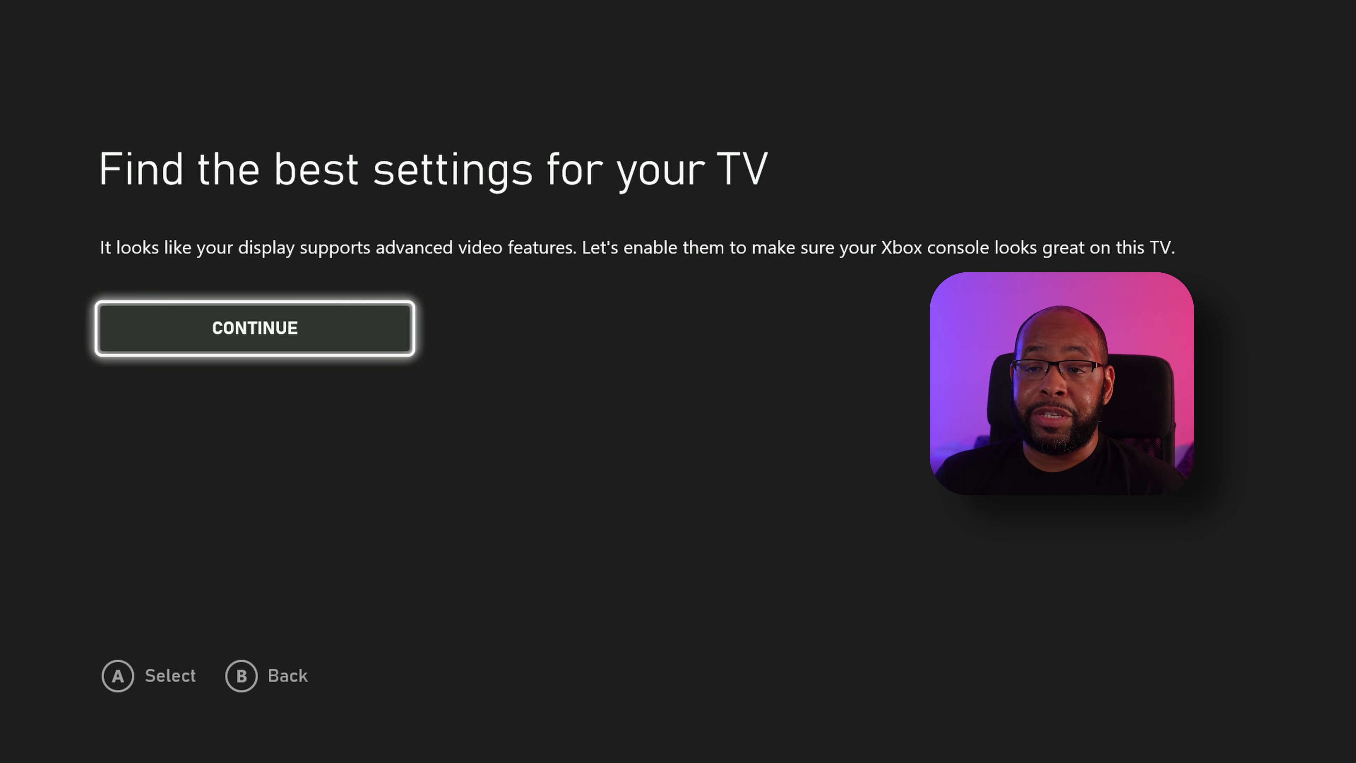
key(Return)
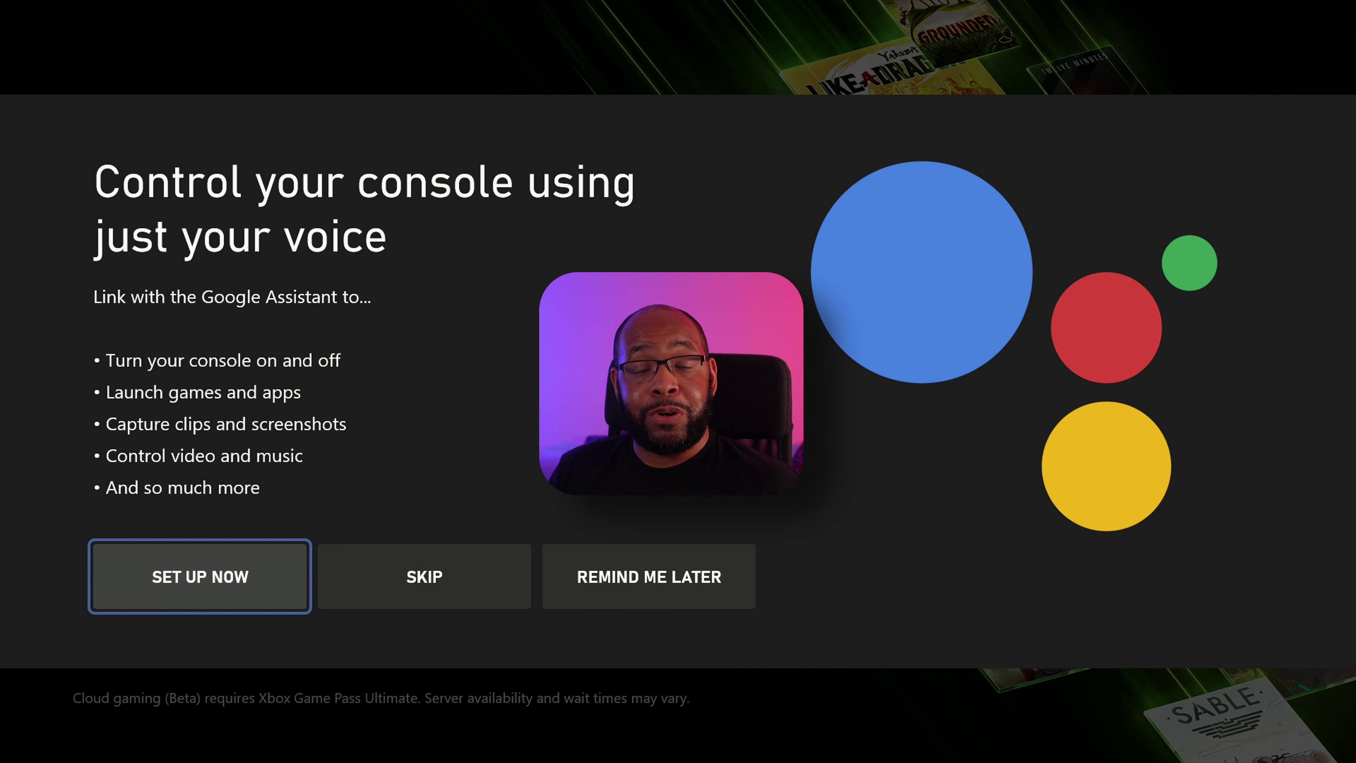
key(Right)
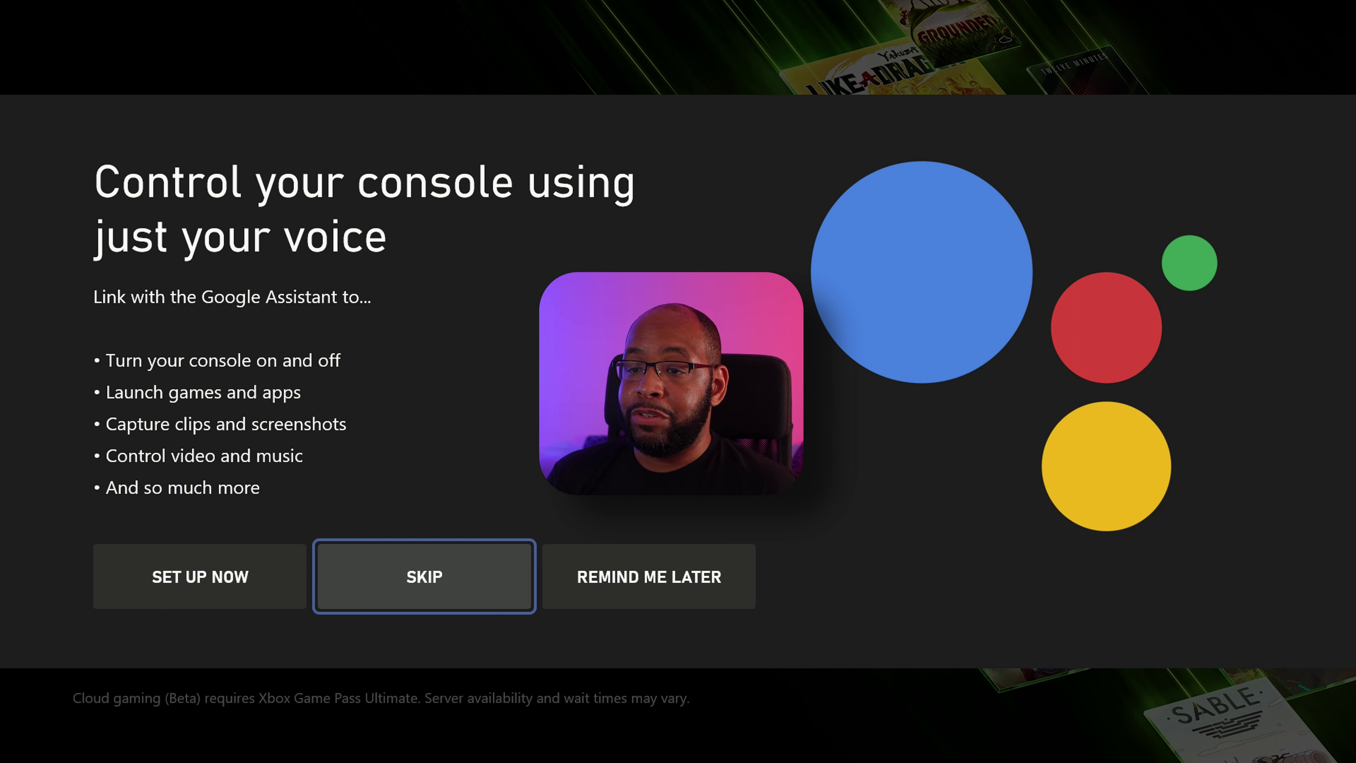
key(Return)
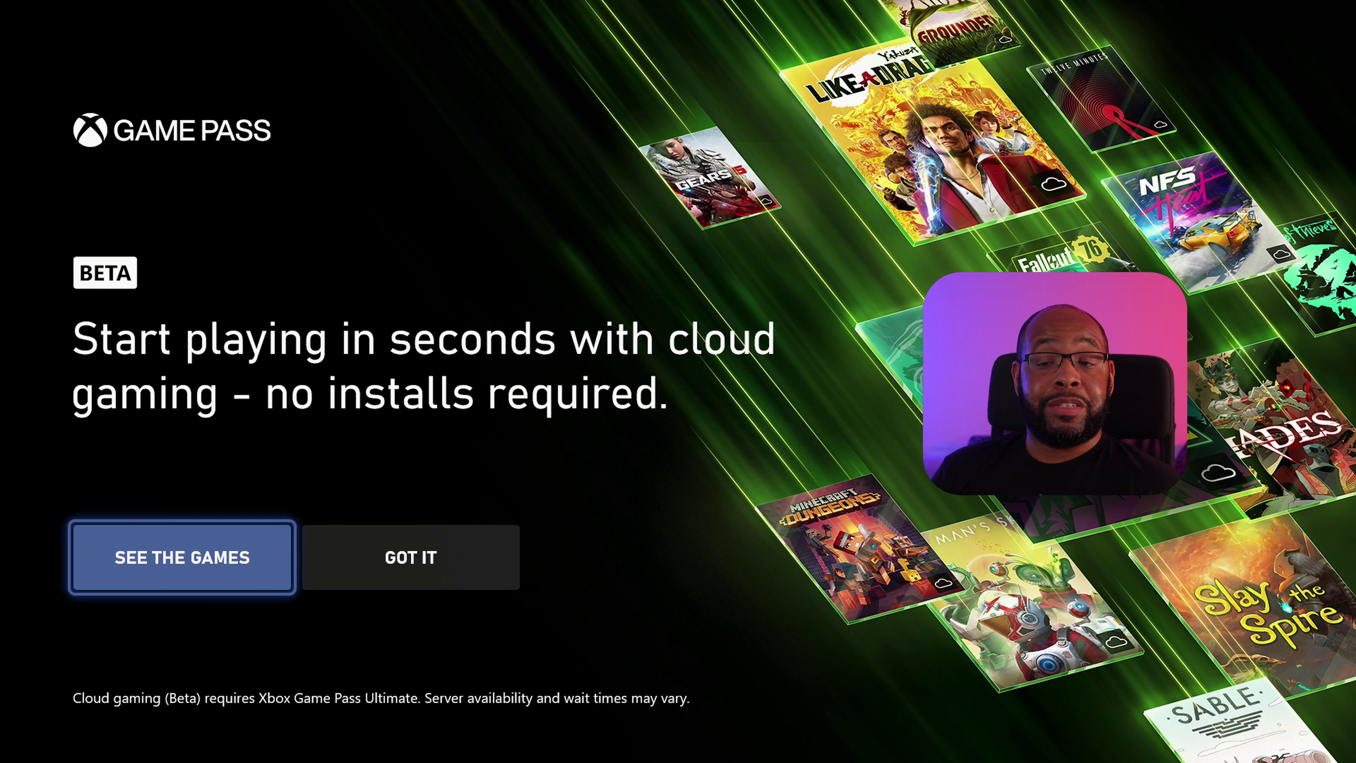
- Open the Game Pass games page, then return to the Xbox Home dashboard via the guide
key(Right)
key(Left)
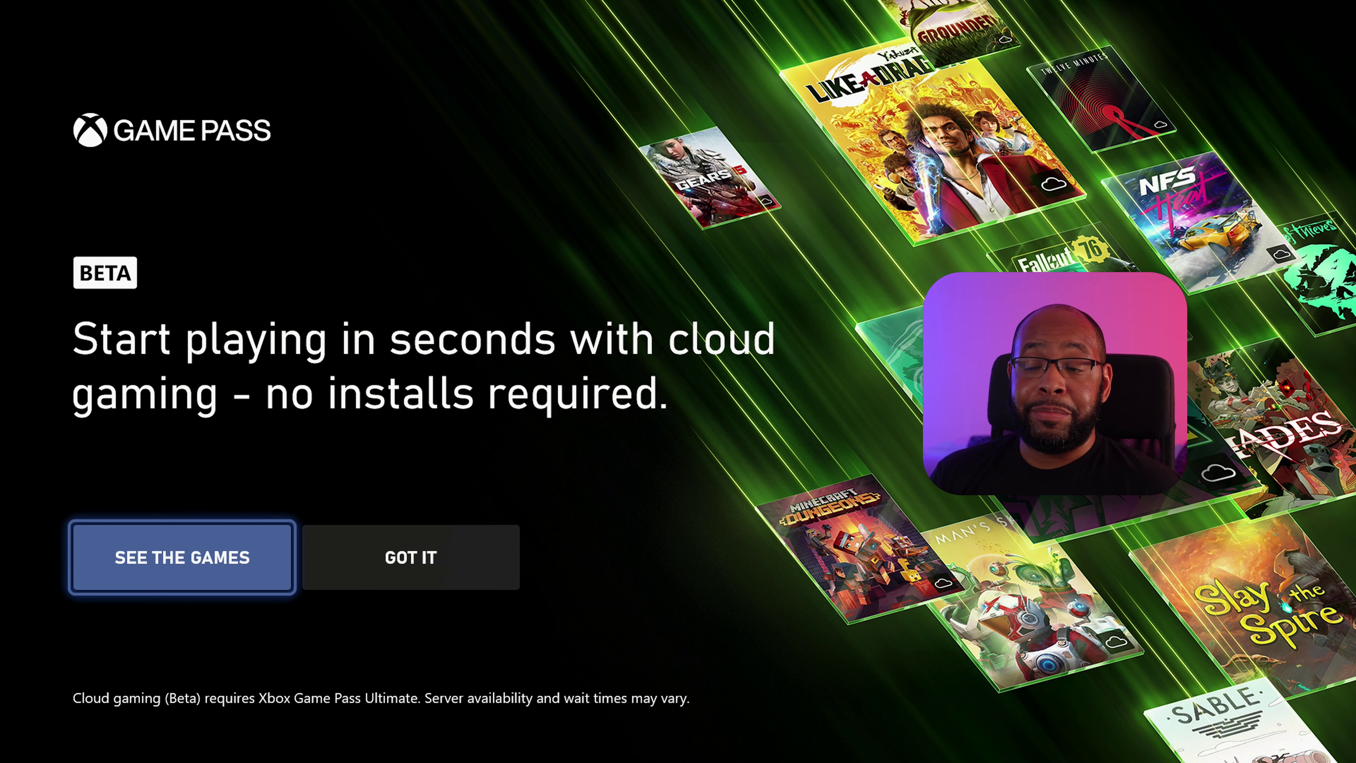
key(Return)
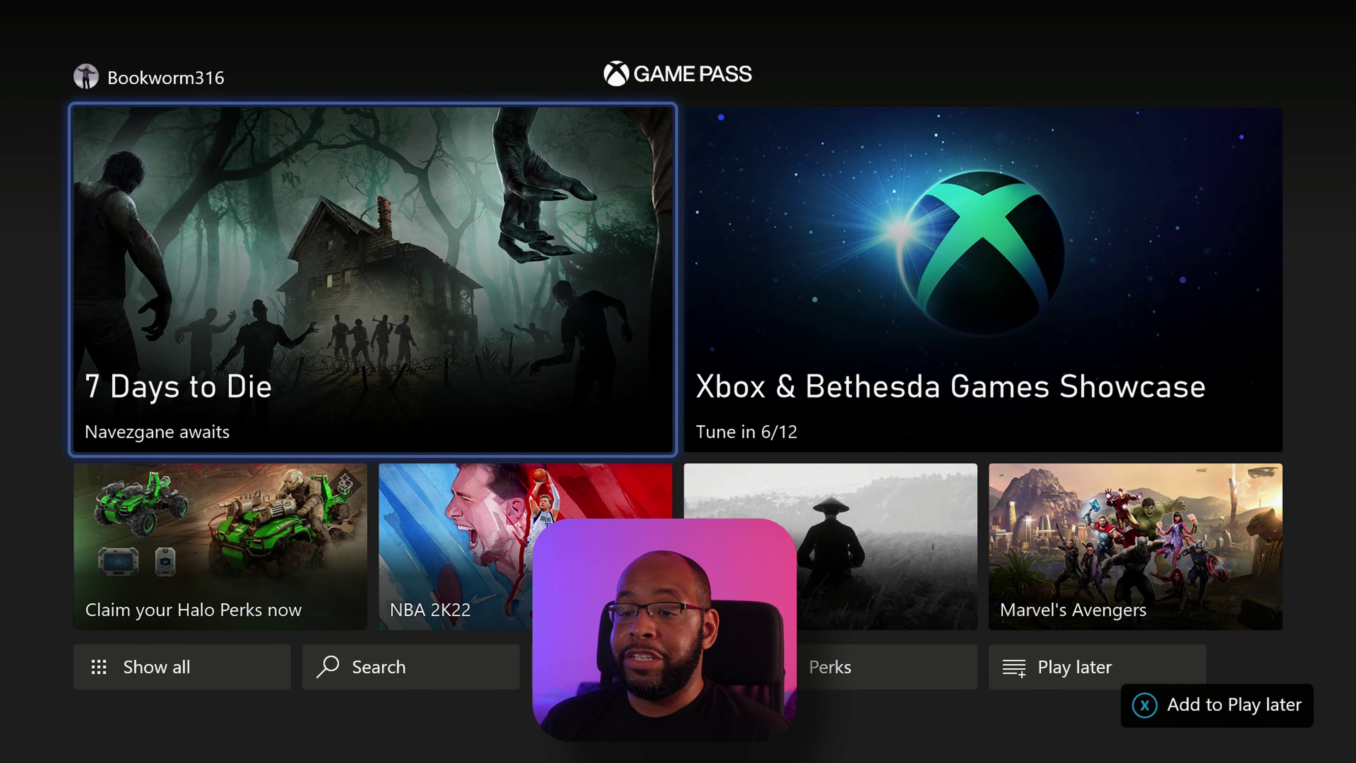
key(super)
key(Return)
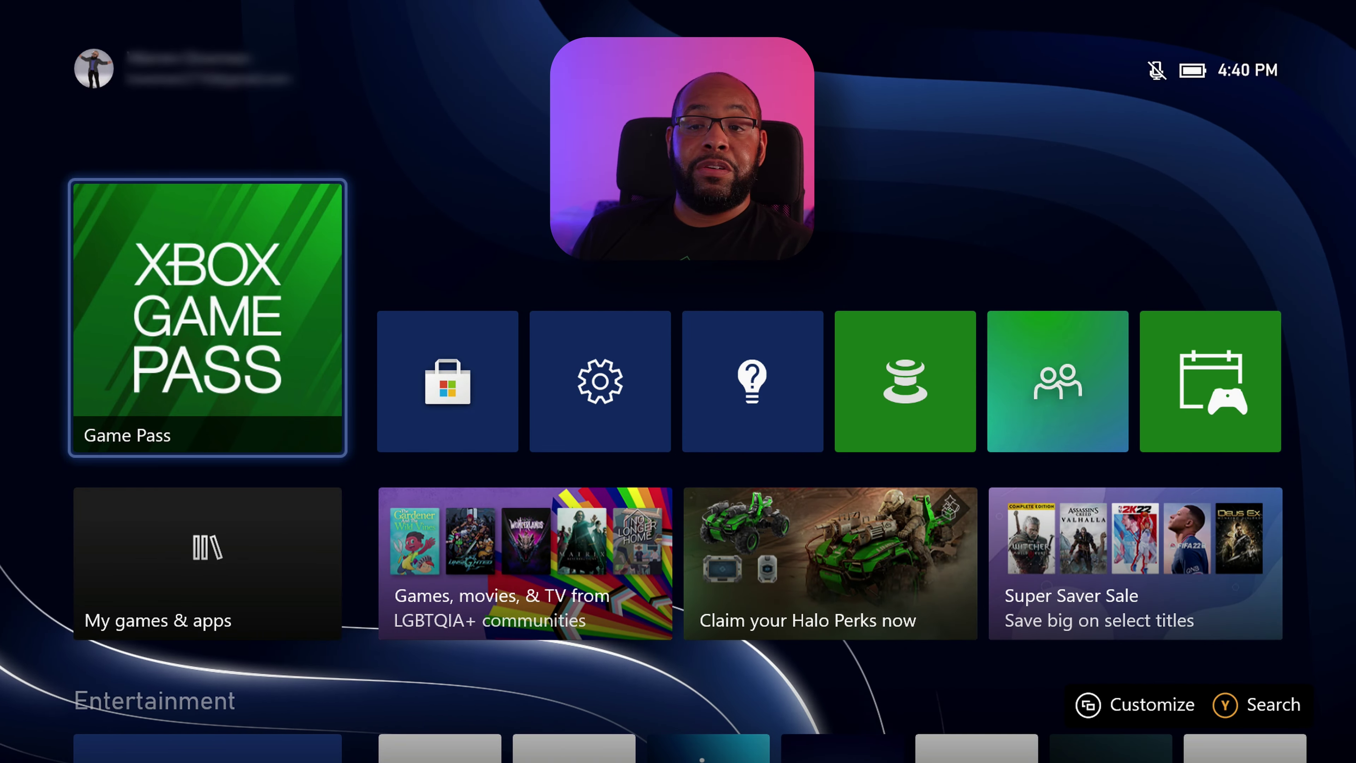
- Find the Settings tile among the Home tiles and launch Settings
key(Right)
key(Right)
key(Right)
key(Right)
key(Down)
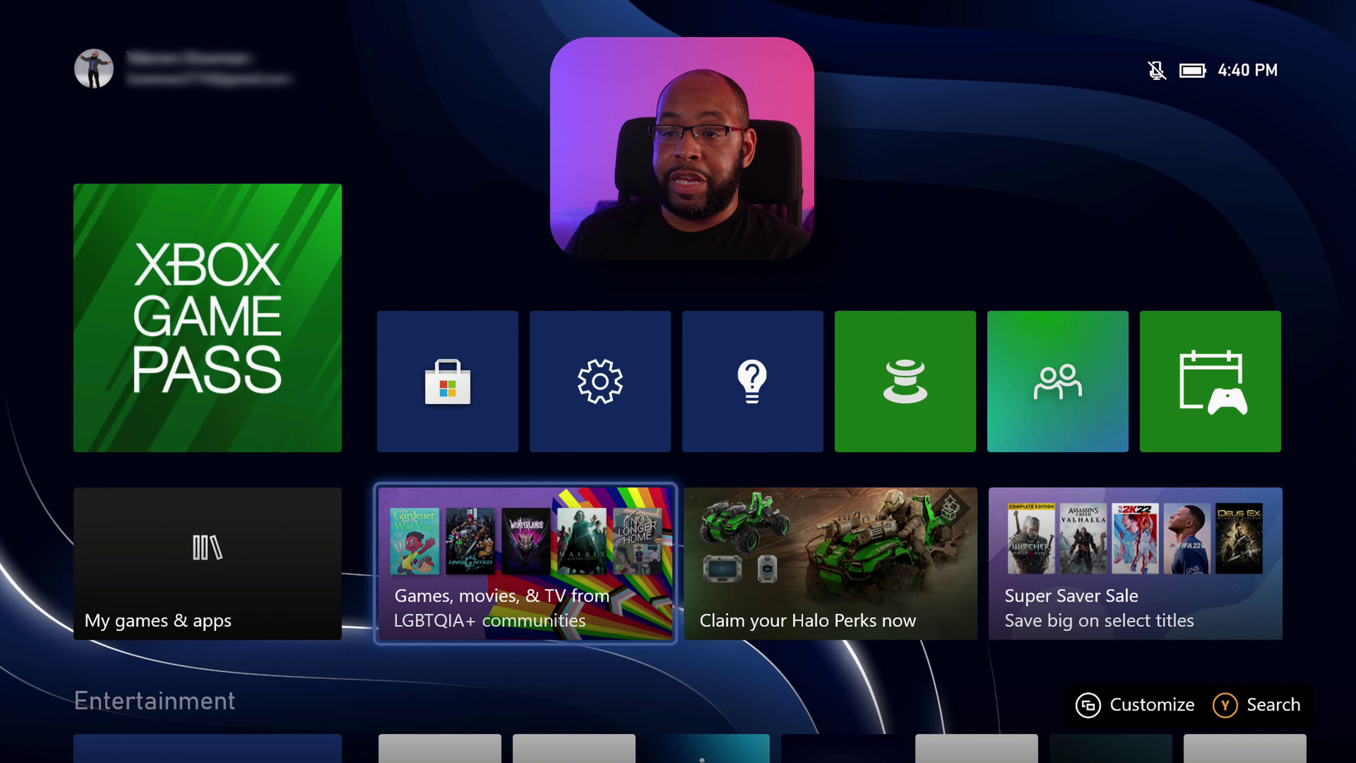
key(Down)
key(Up)
key(Right)
key(Up)
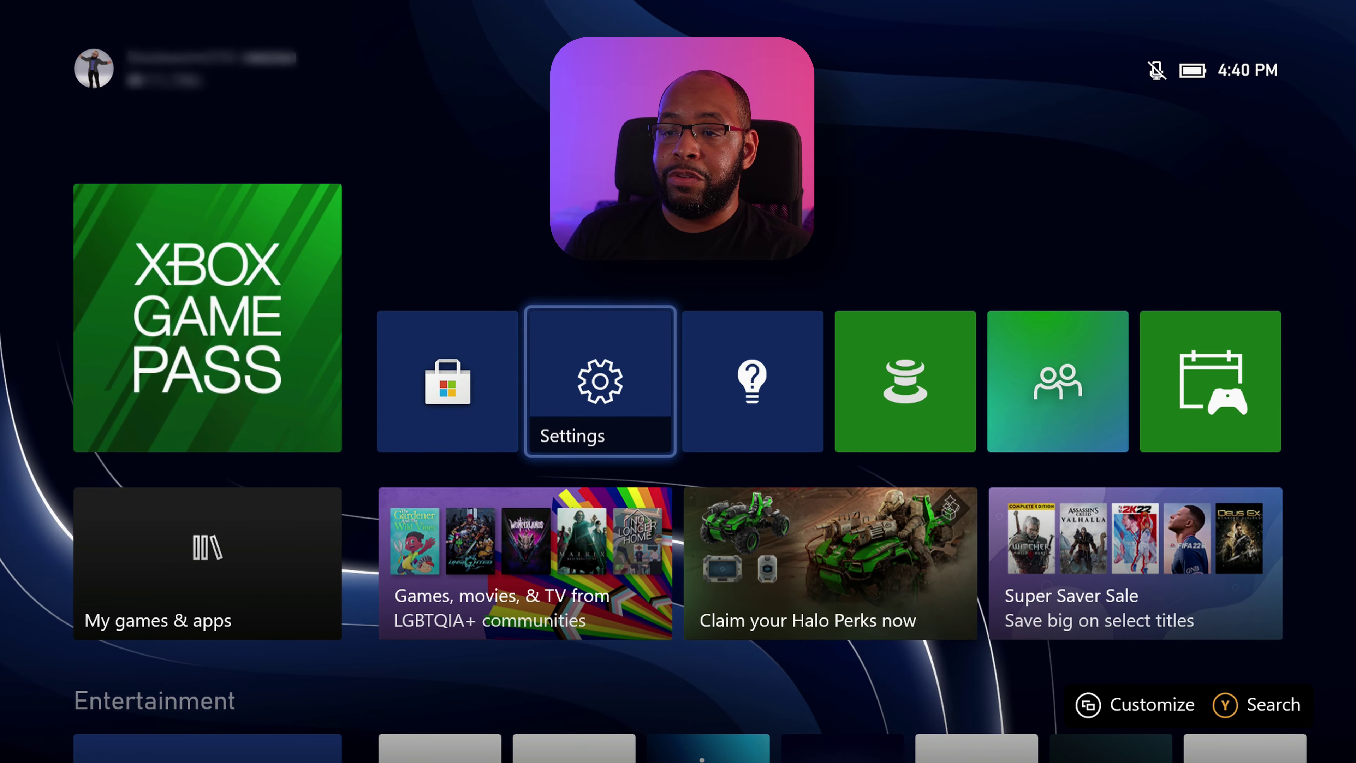
key(Return)
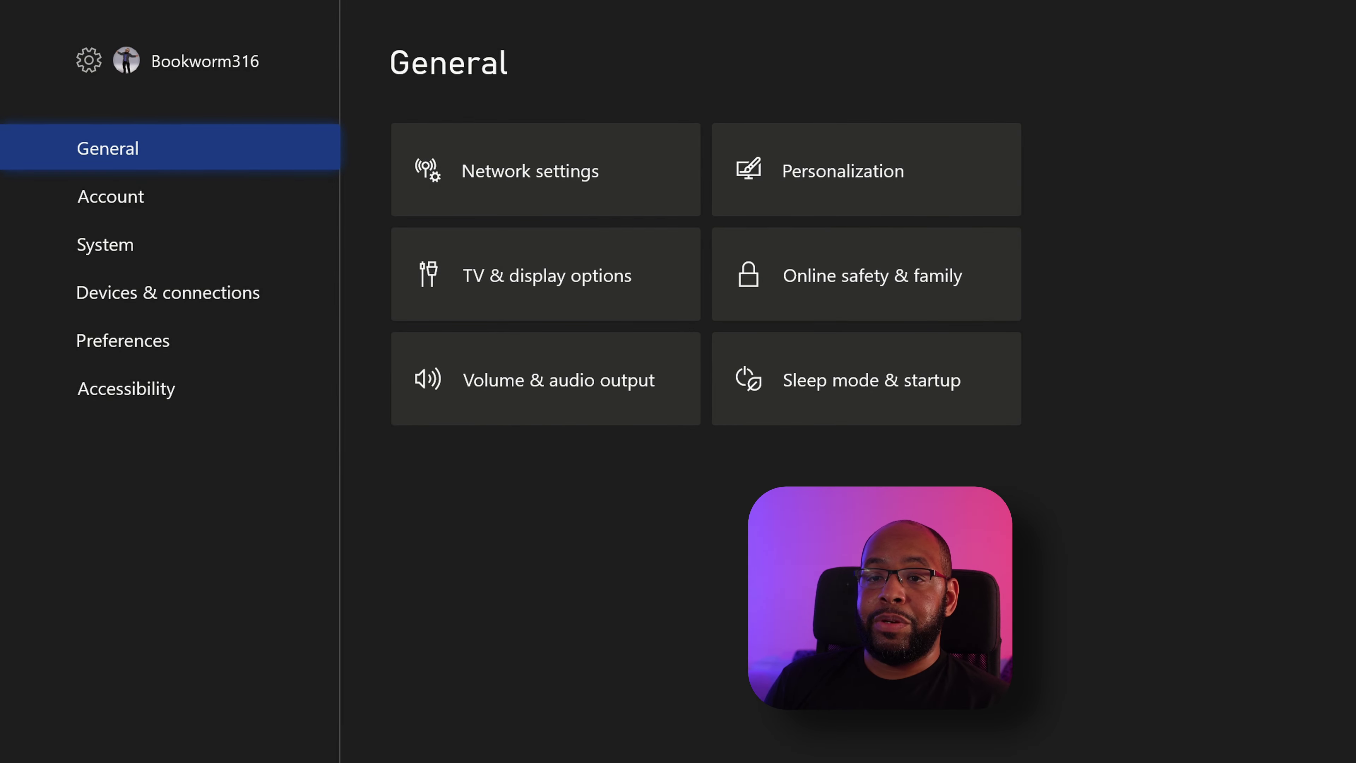
- Open System > Storage devices, showing 361.6 GB free of 364.0 GB
key(Down)
key(Down)
key(Right)
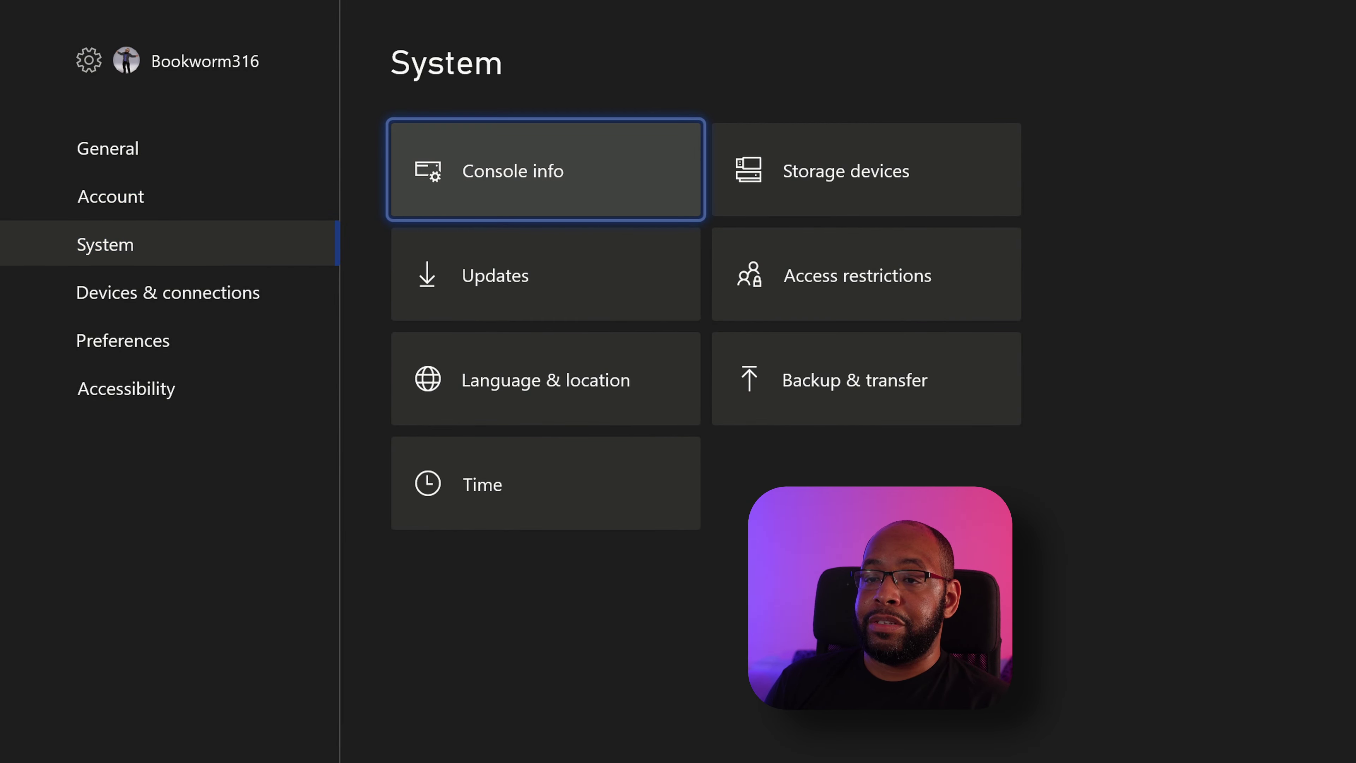
key(Right)
key(Return)
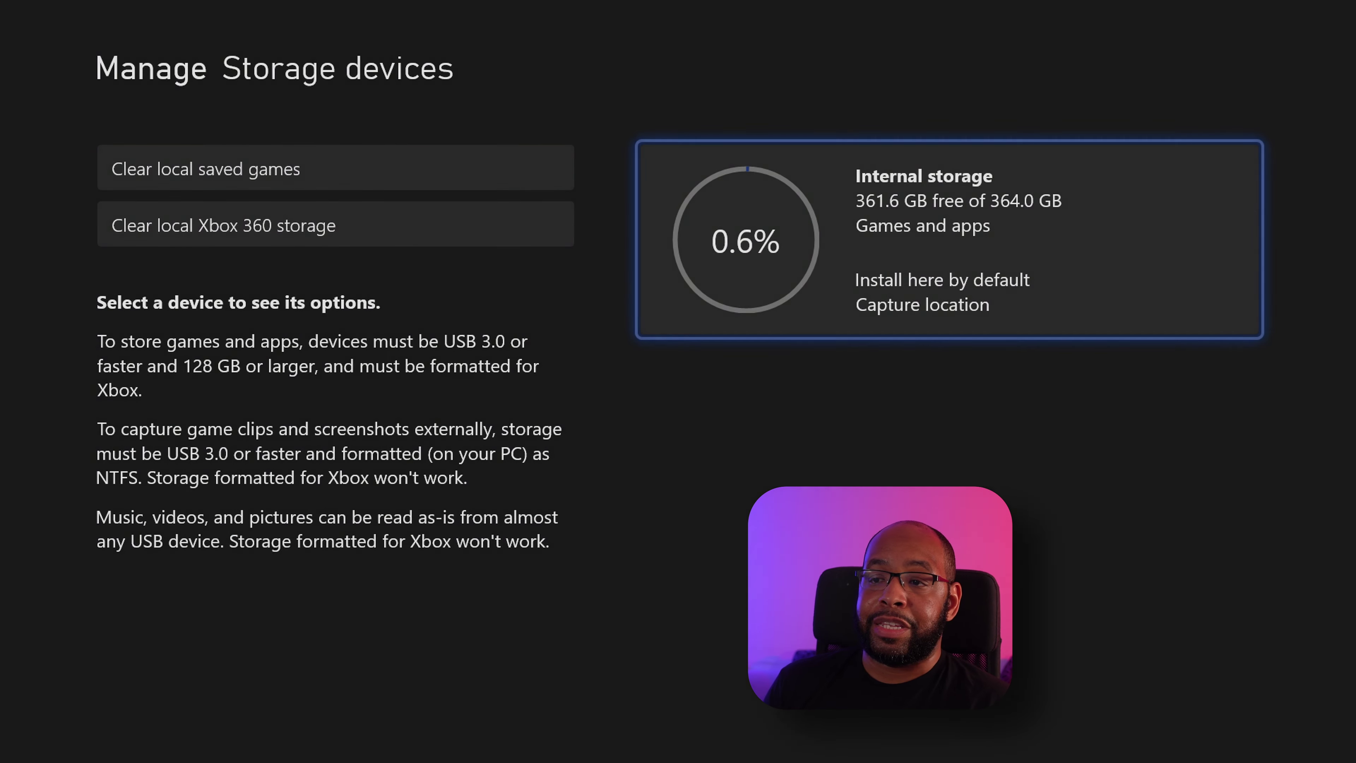